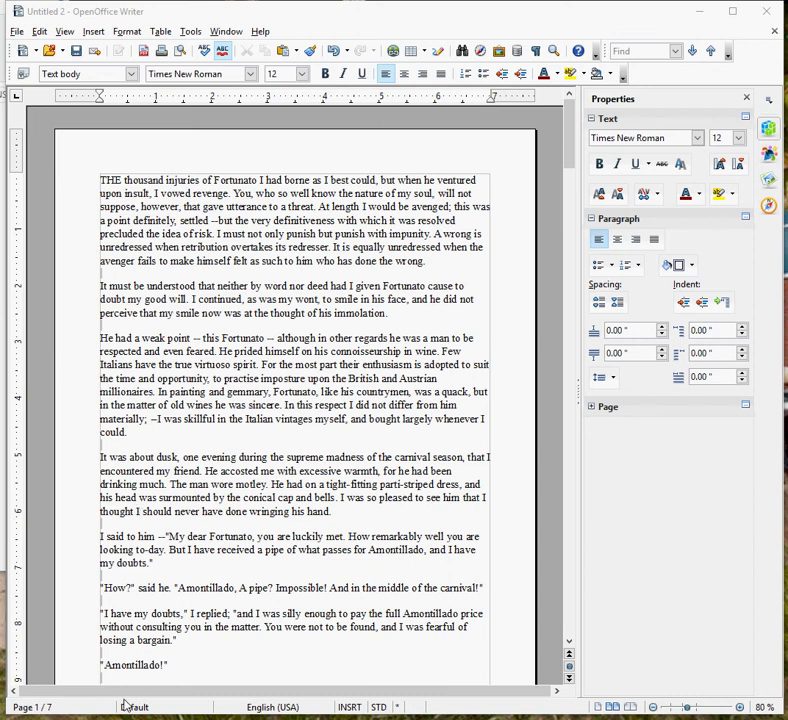
Step: Scroll through the seven-page Fortunato and Amontillado story to review its pages
click(60, 711)
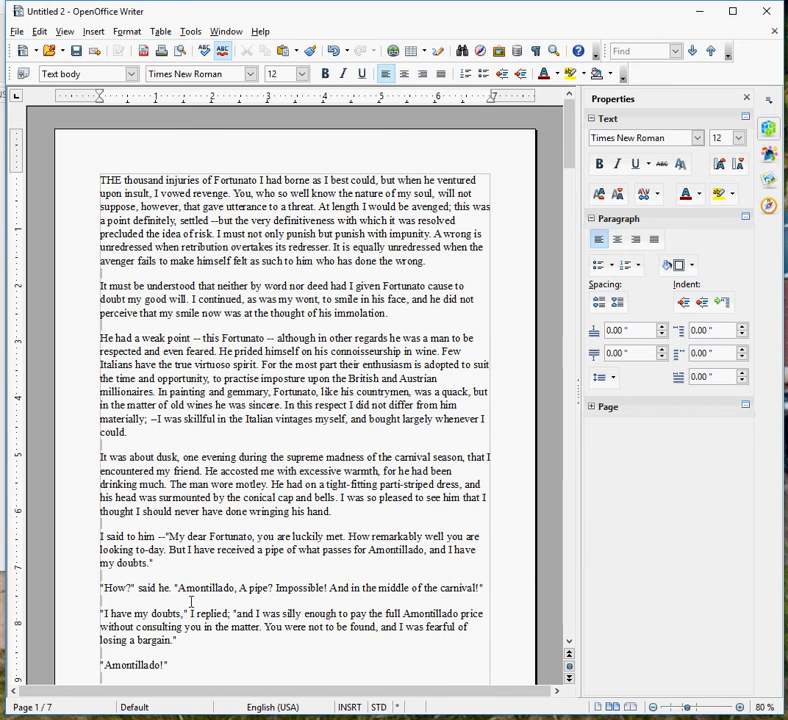
scroll(195, 604, down, 6)
scroll(195, 604, down, 18)
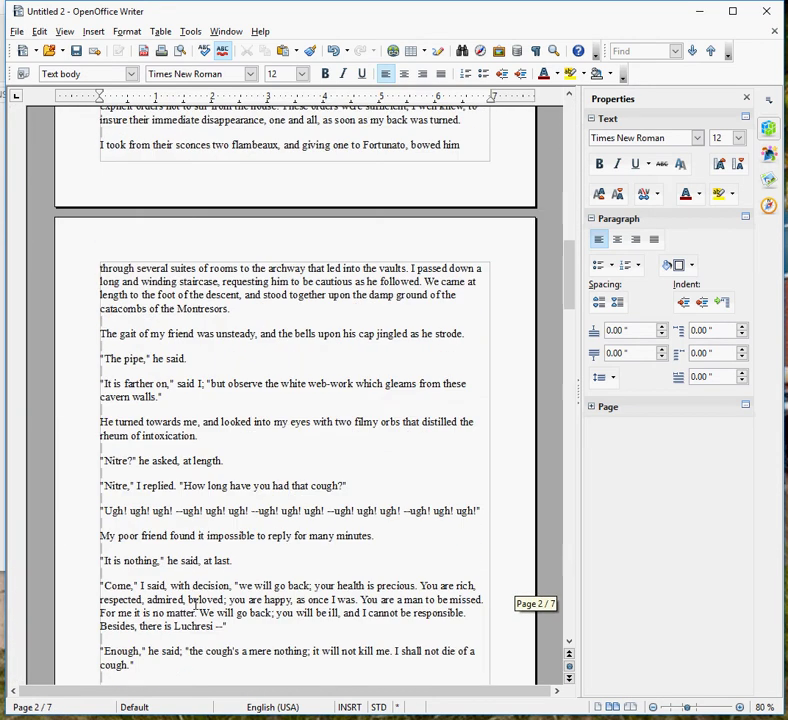
scroll(195, 604, down, 20)
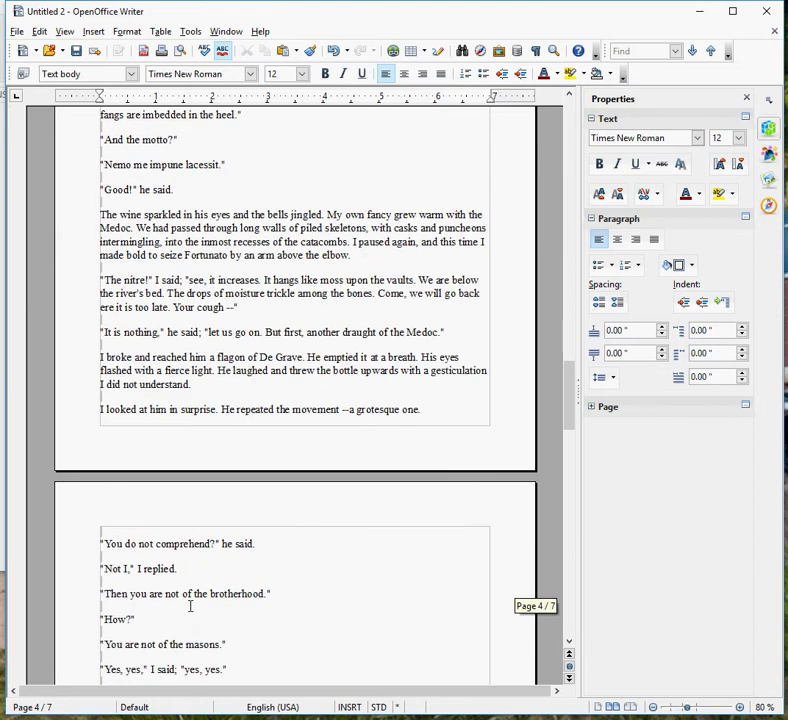
drag(566, 418, 572, 120)
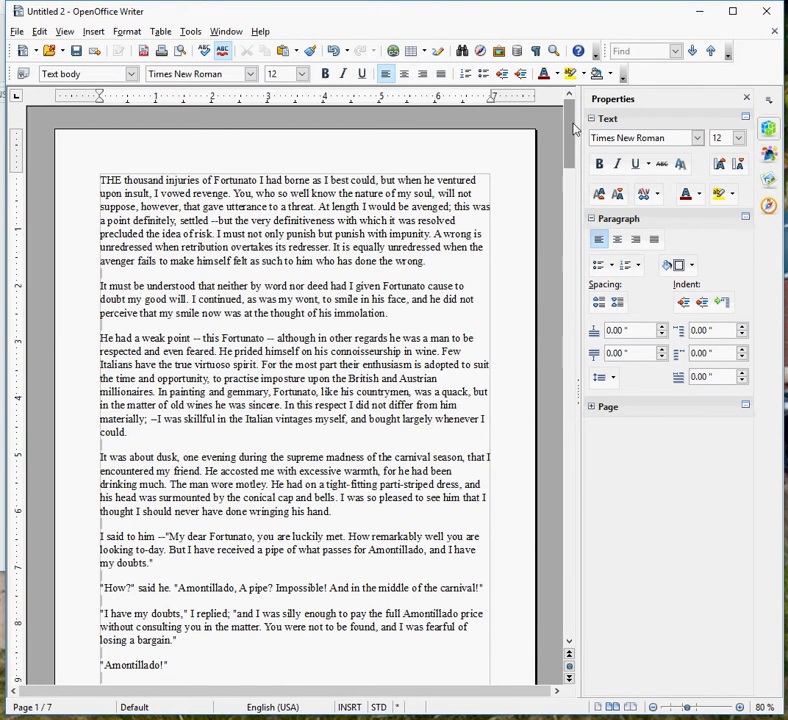
scroll(294, 309, down, 4)
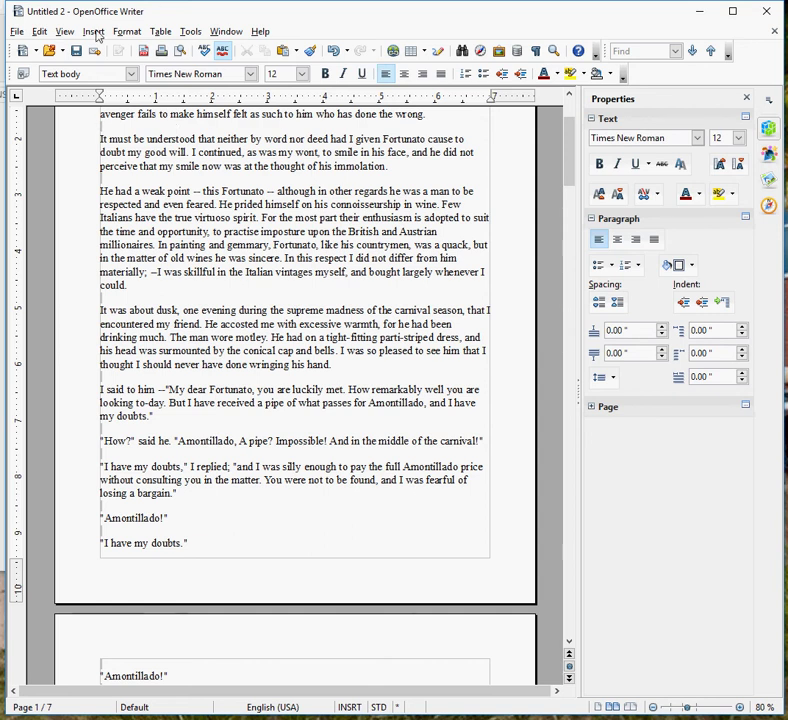
Step: Add an empty footer to all pages of the story with Insert > Footer > All
click(93, 32)
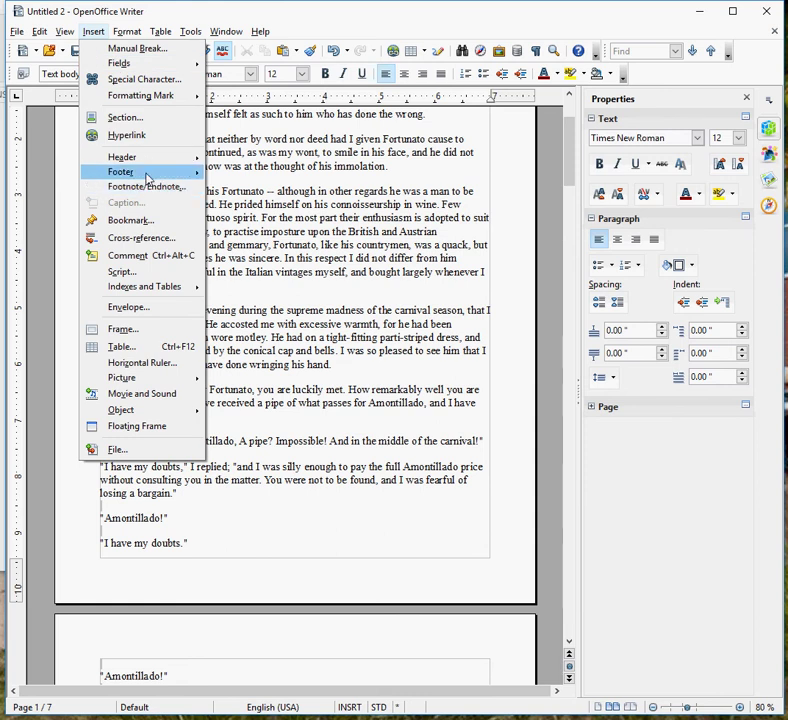
mouse_move(147, 178)
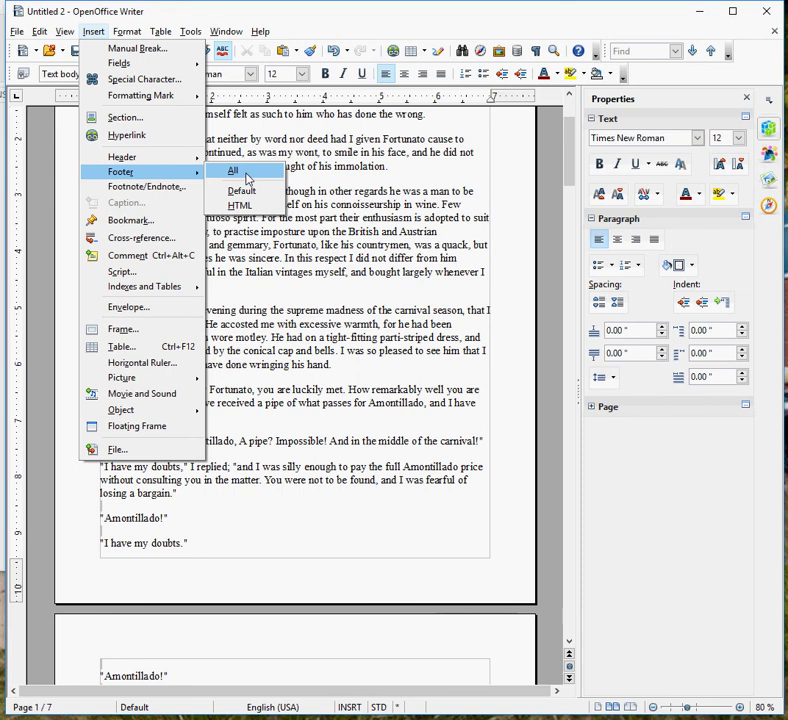
click(233, 172)
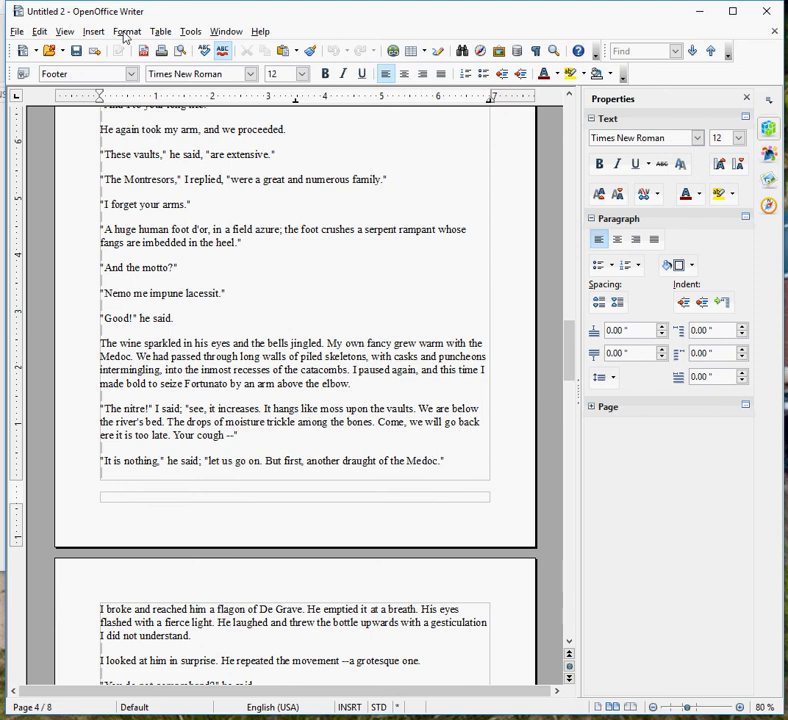
Step: Insert a Page Number field into the footer from Insert > Fields
click(95, 33)
mouse_move(119, 67)
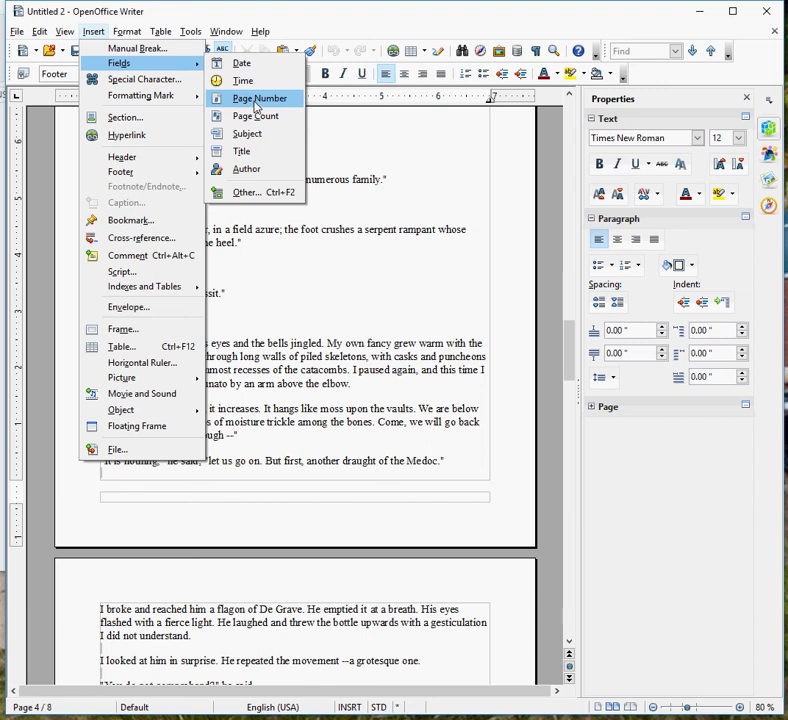
click(257, 104)
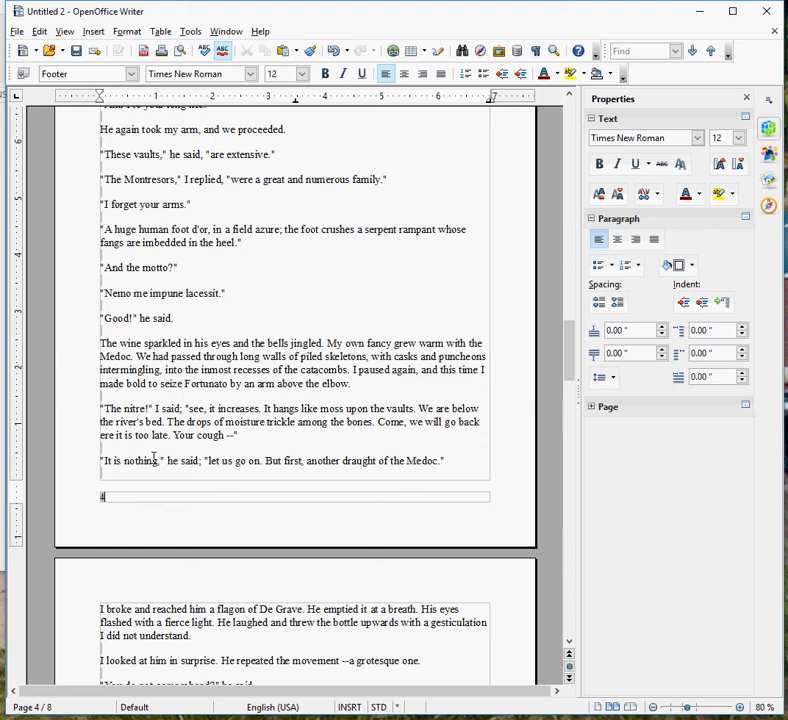
scroll(304, 440, up, 8)
scroll(304, 395, up, 5)
click(274, 392)
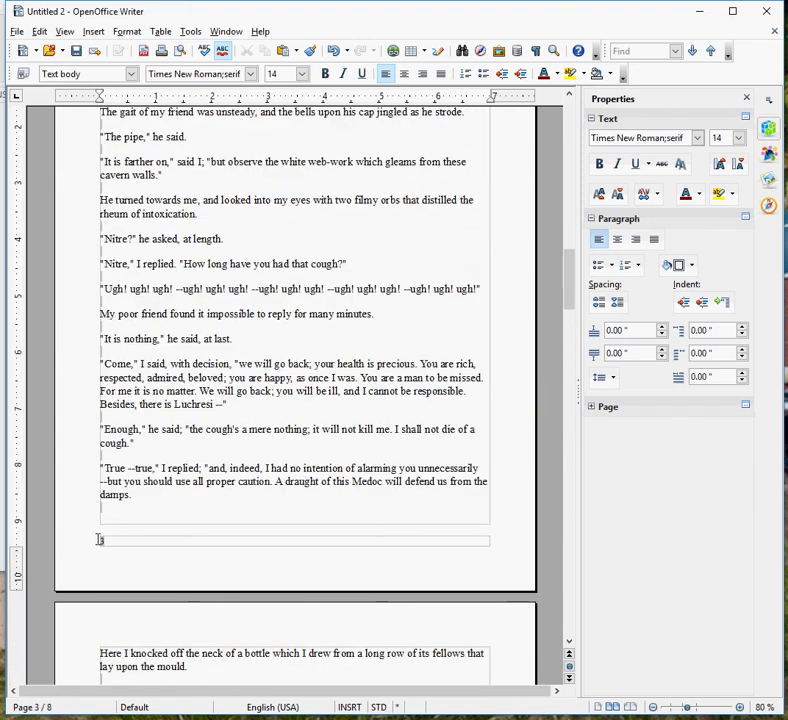
click(103, 540)
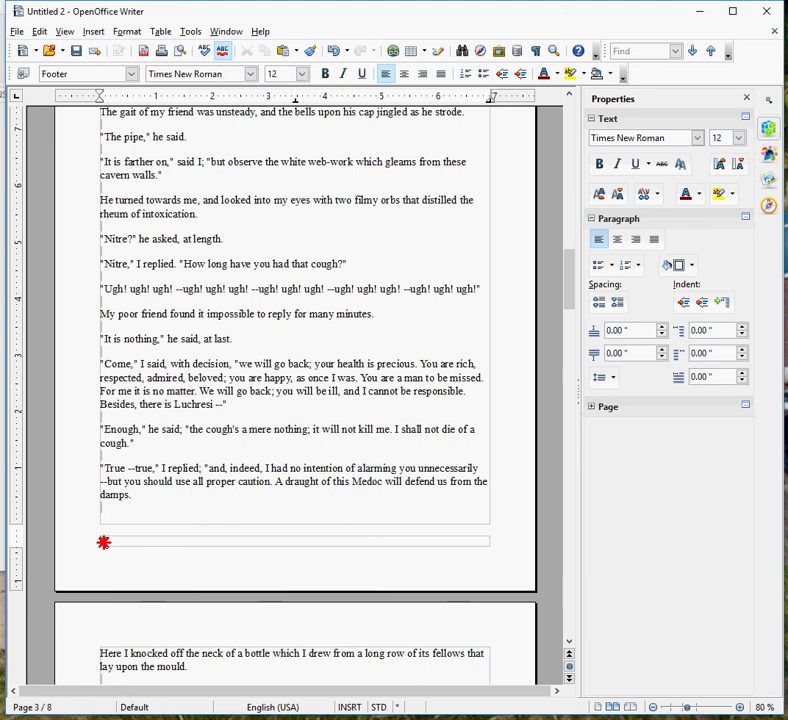
scroll(175, 520, up, 10)
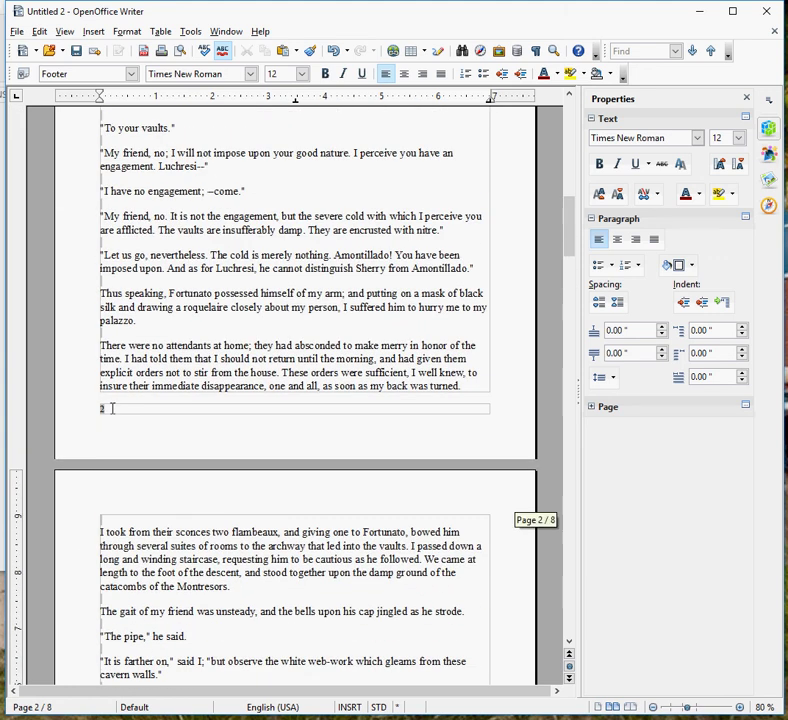
scroll(112, 432, up, 10)
click(111, 334)
scroll(259, 620, down, 20)
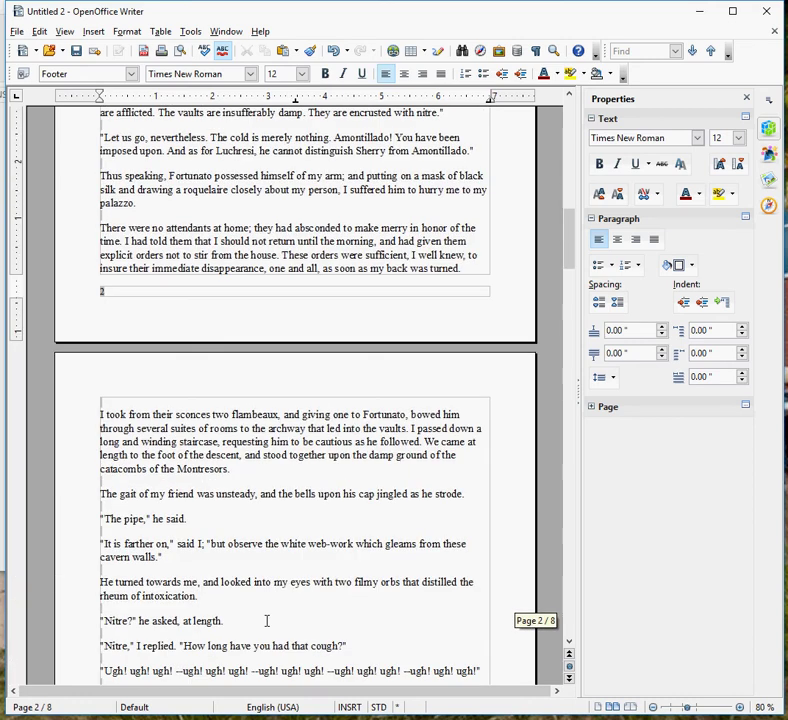
scroll(259, 622, down, 4)
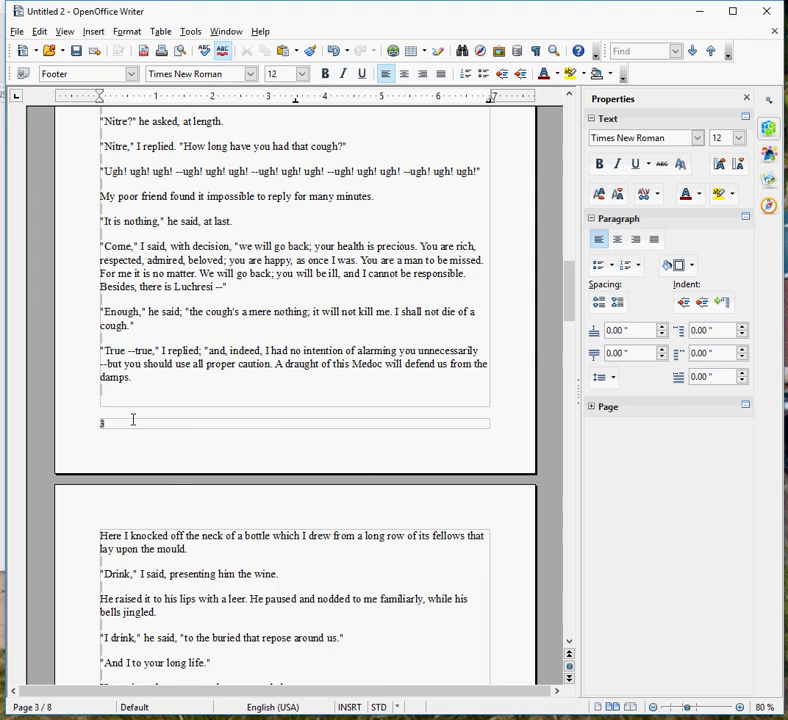
click(100, 422)
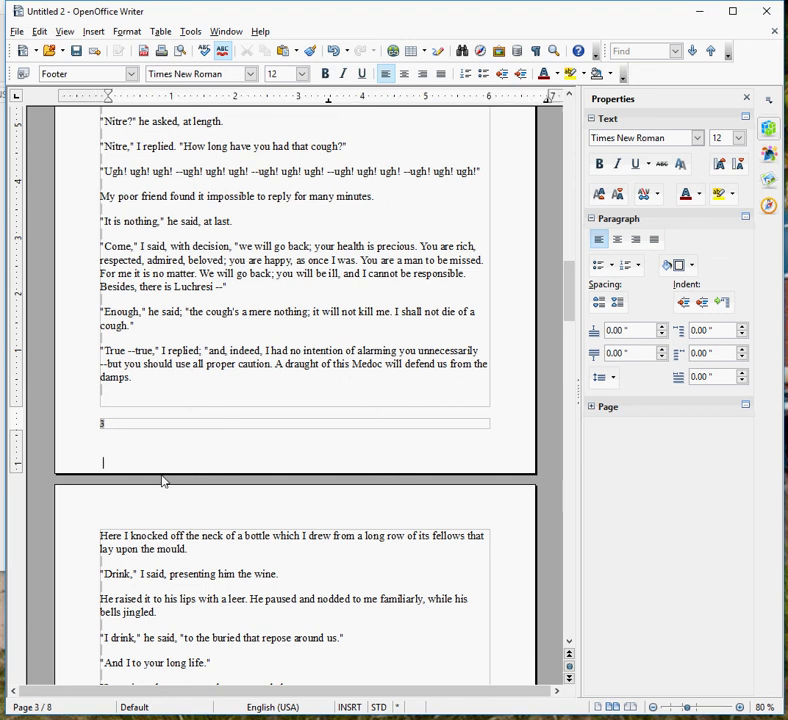
Step: Tab the footer page number to the centre stop and check pages three and four
scroll(162, 478, up, 5)
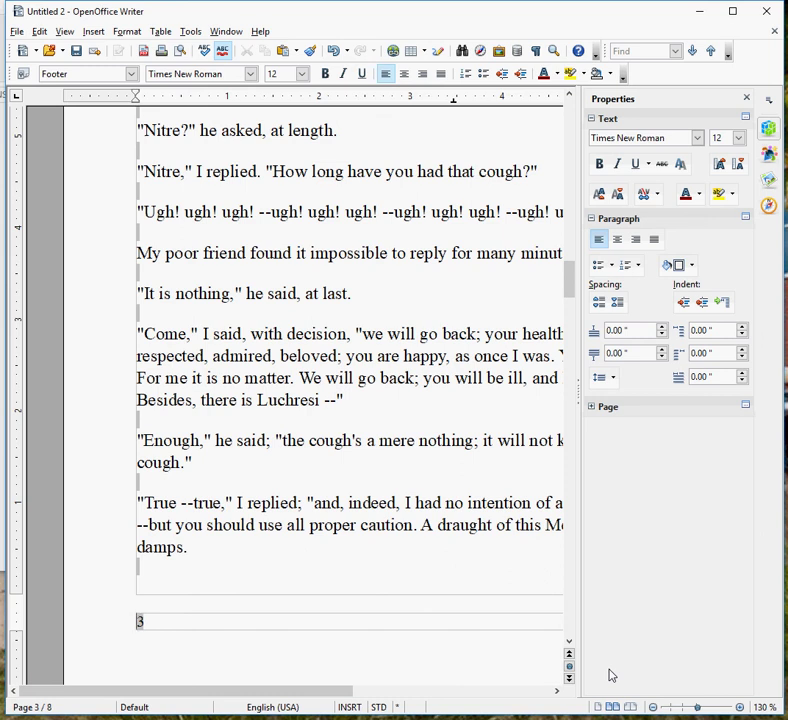
key(Tab)
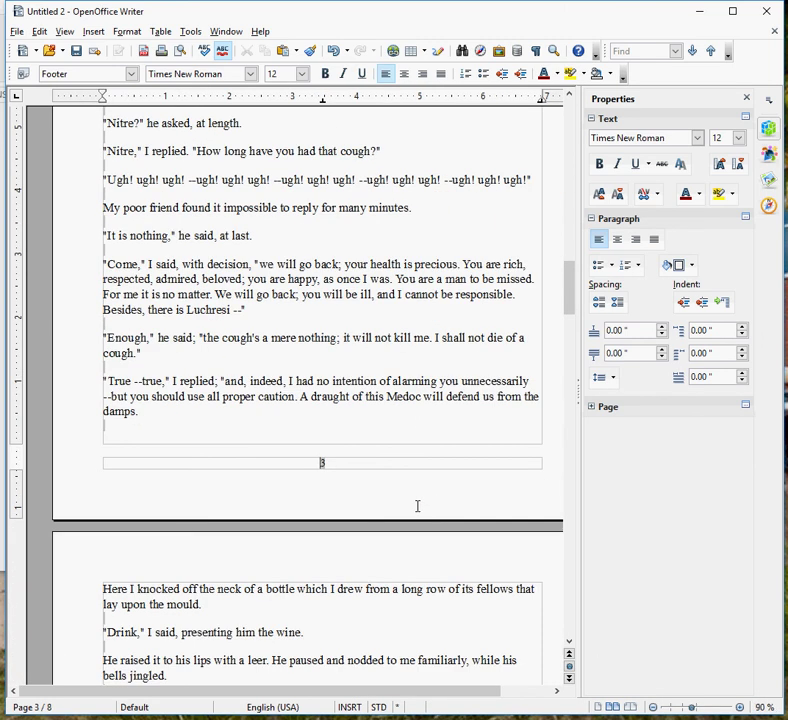
scroll(371, 547, down, 20)
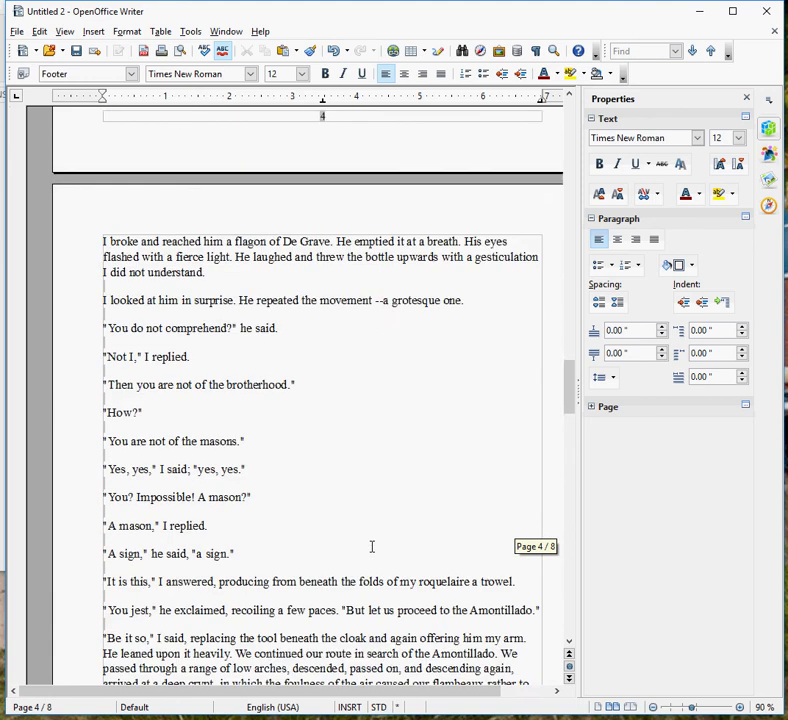
scroll(371, 547, down, 5)
scroll(371, 547, up, 14)
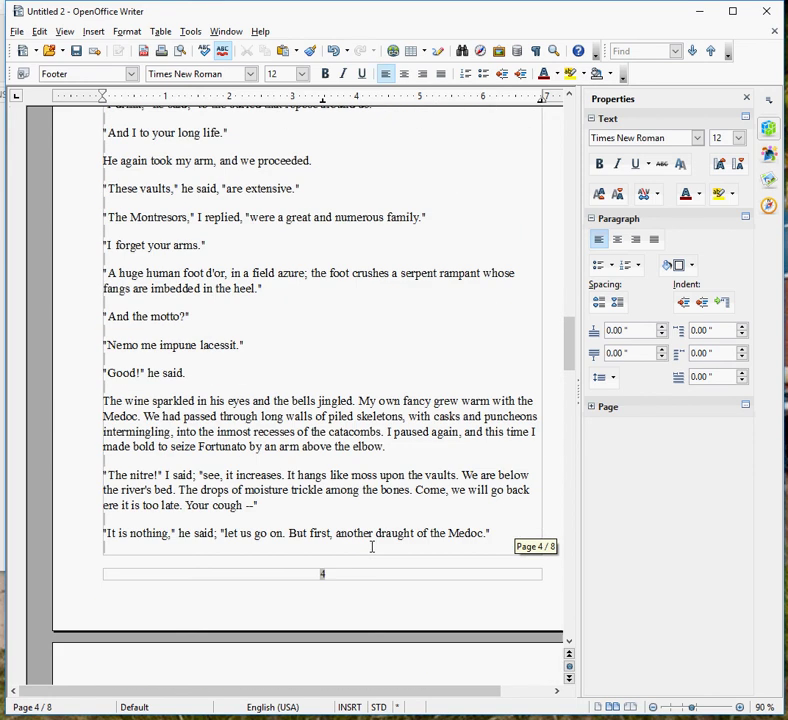
scroll(318, 570, up, 4)
scroll(323, 385, up, 4)
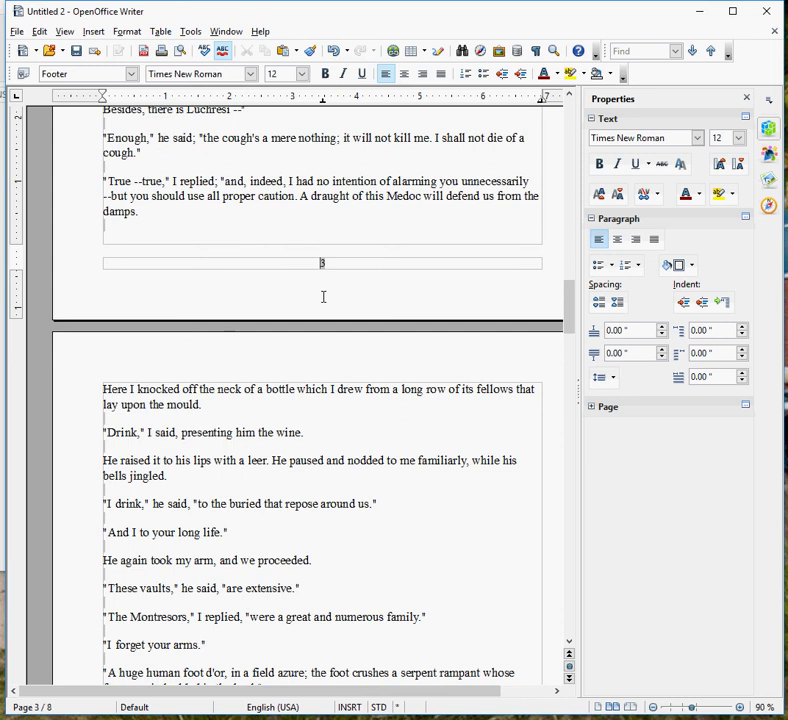
Step: Tab the footer page number to the right margin and confirm pages 1–3 show it
key(Tab)
double_click(538, 265)
click(357, 264)
scroll(362, 264, up, 6)
click(371, 260)
scroll(400, 262, up, 9)
scroll(478, 269, up, 10)
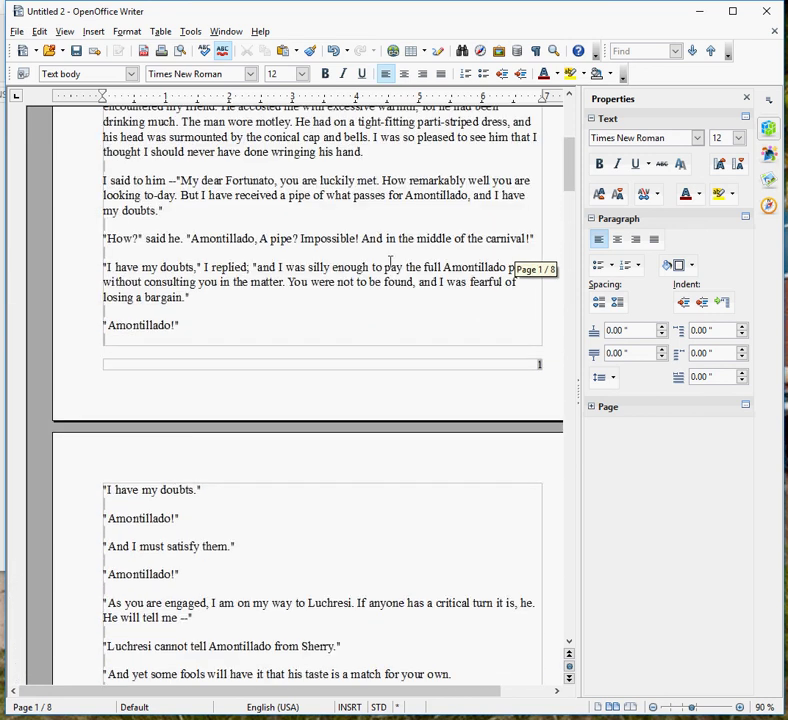